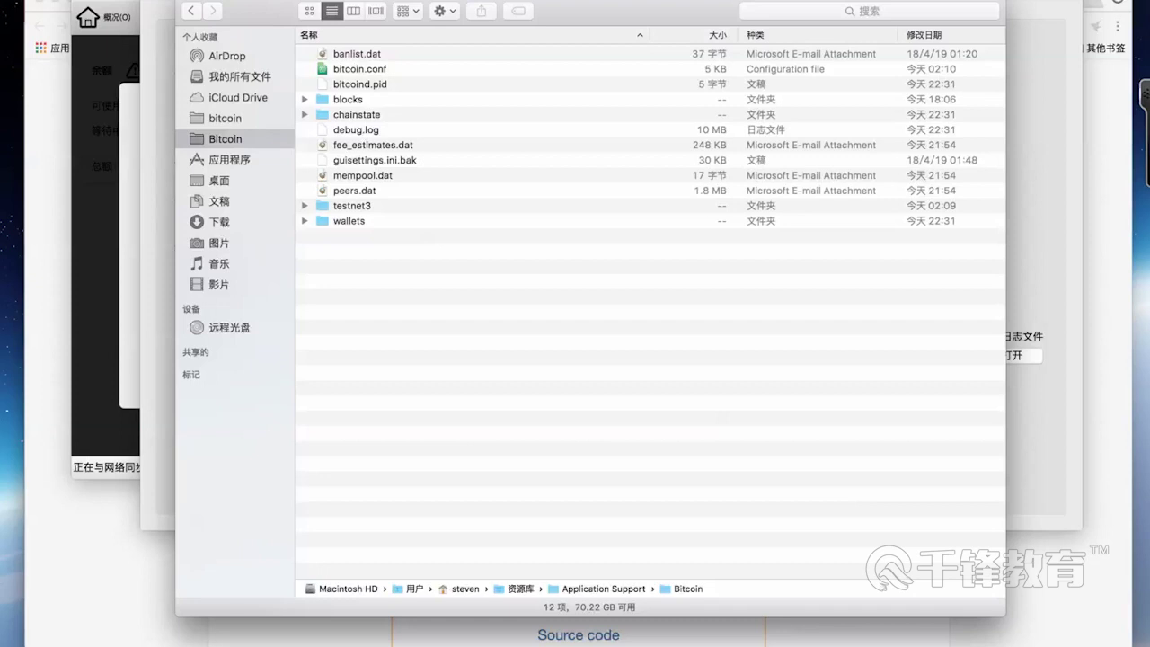
# Expand the blocks folder in the Bitcoin data directory and examine the block files blk00000.dat through blk00003.dat
pyautogui.click(359, 69)
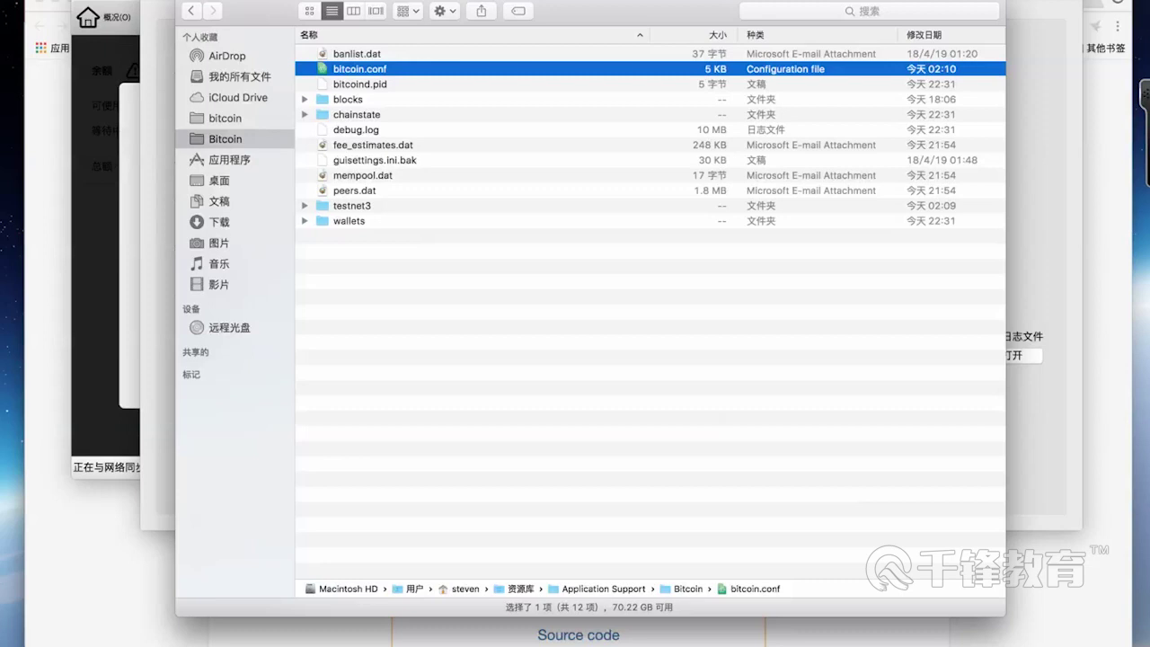
pyautogui.click(305, 99)
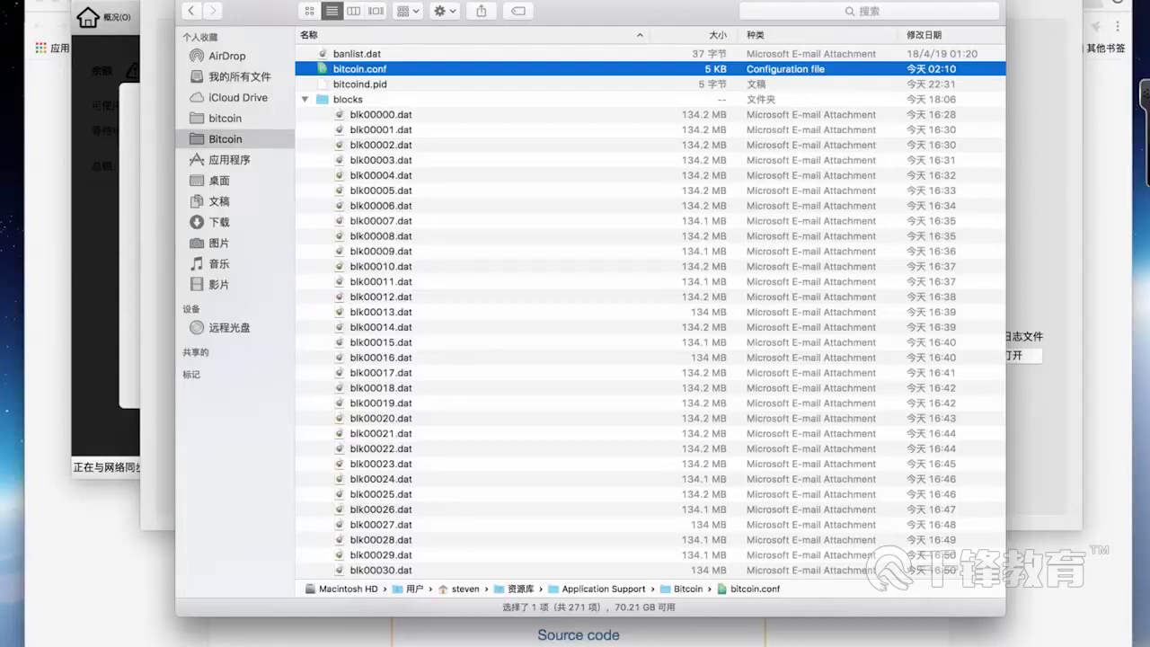
pyautogui.click(380, 114)
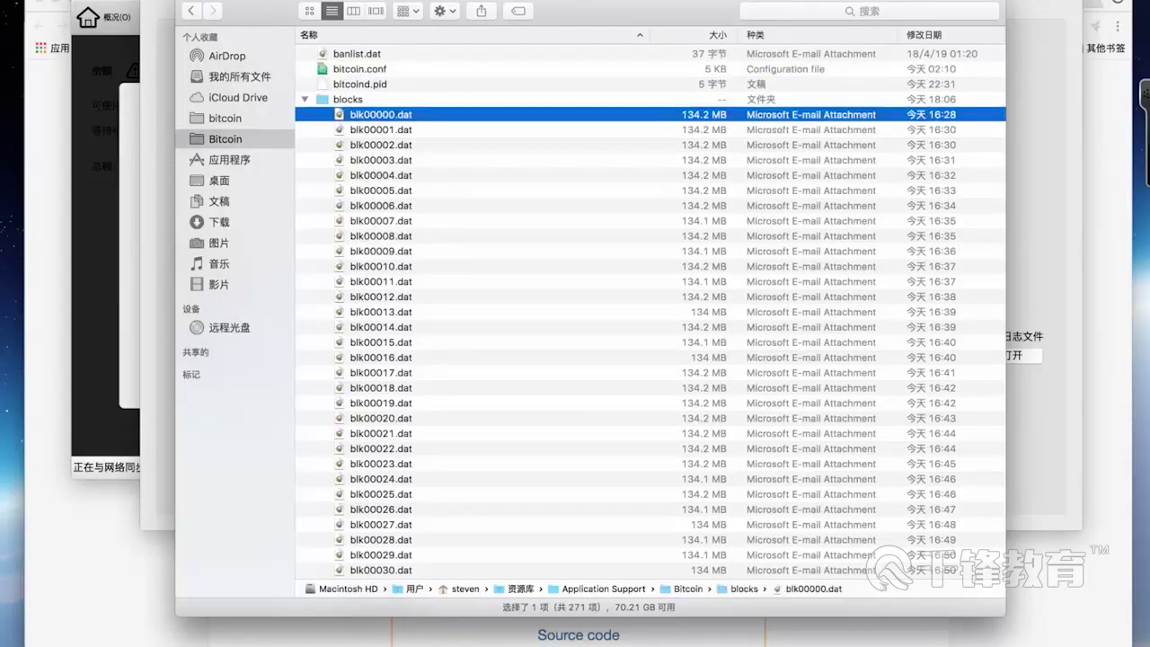
pyautogui.click(380, 129)
pyautogui.click(380, 144)
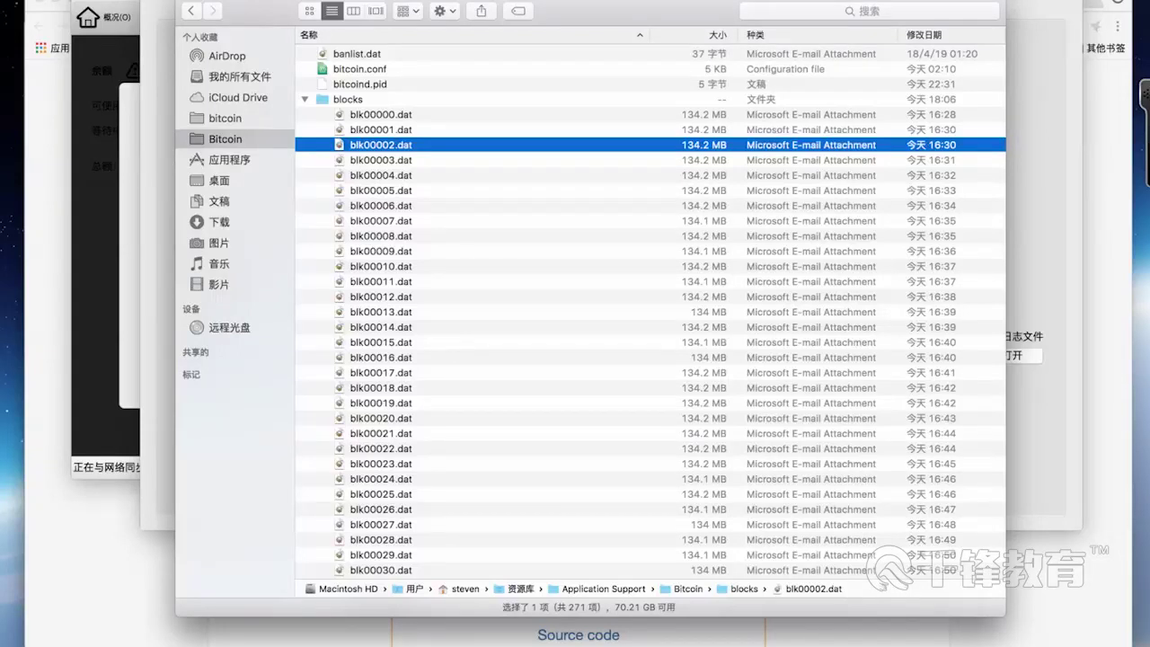
pyautogui.click(381, 114)
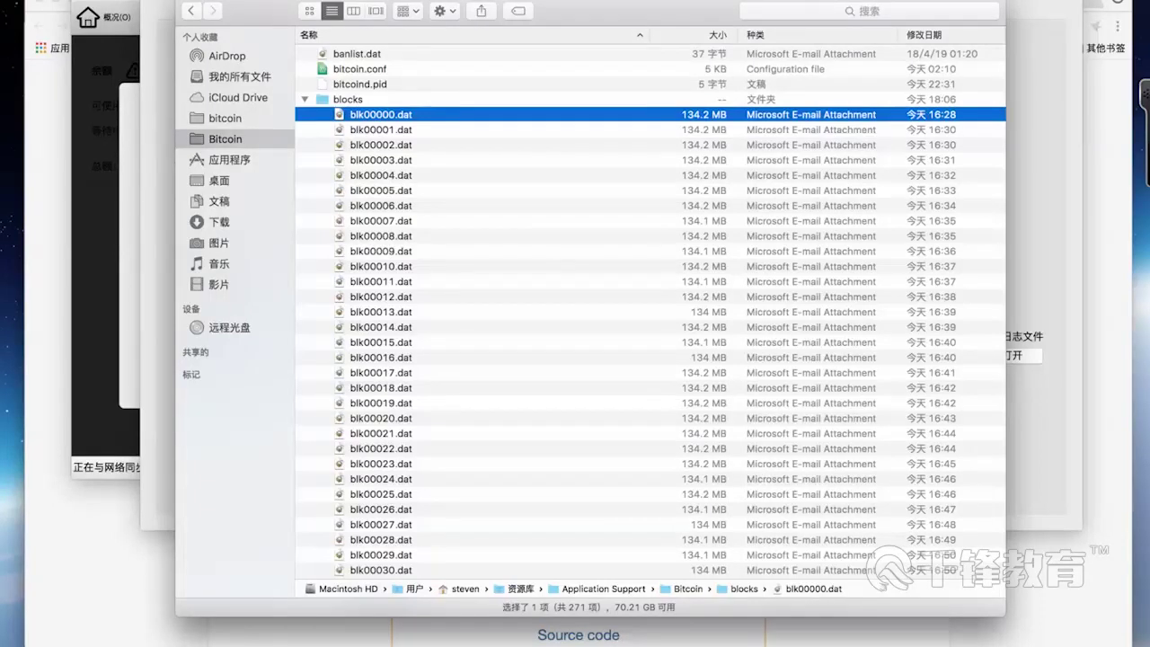
pyautogui.click(380, 129)
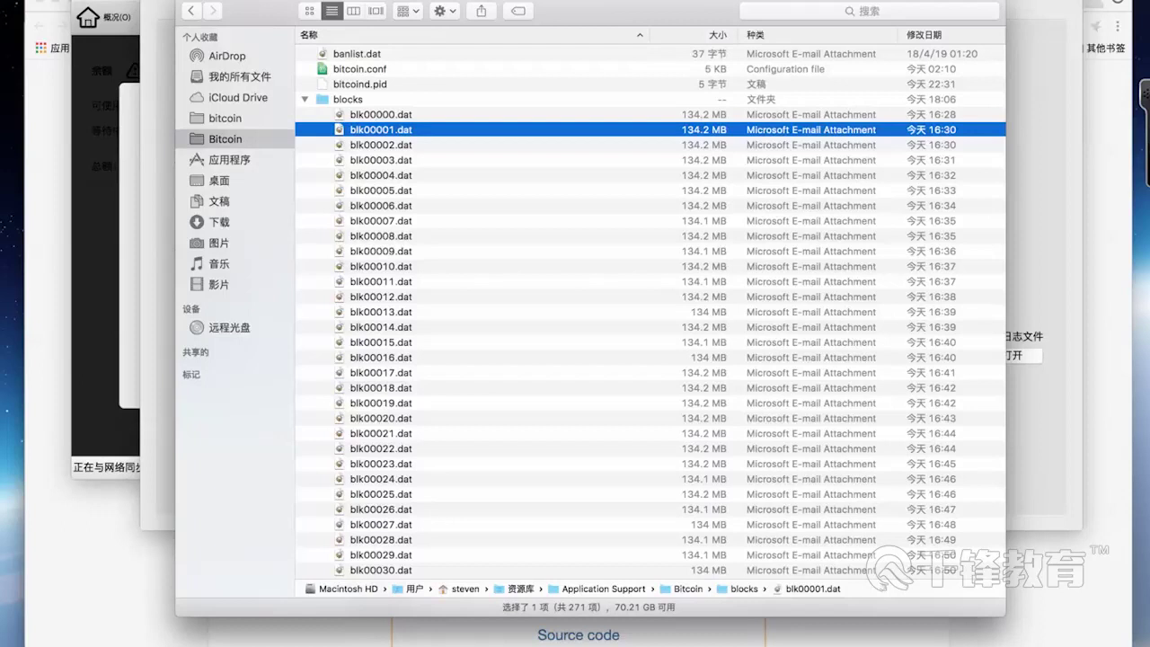
pyautogui.click(380, 114)
pyautogui.click(381, 129)
pyautogui.click(381, 144)
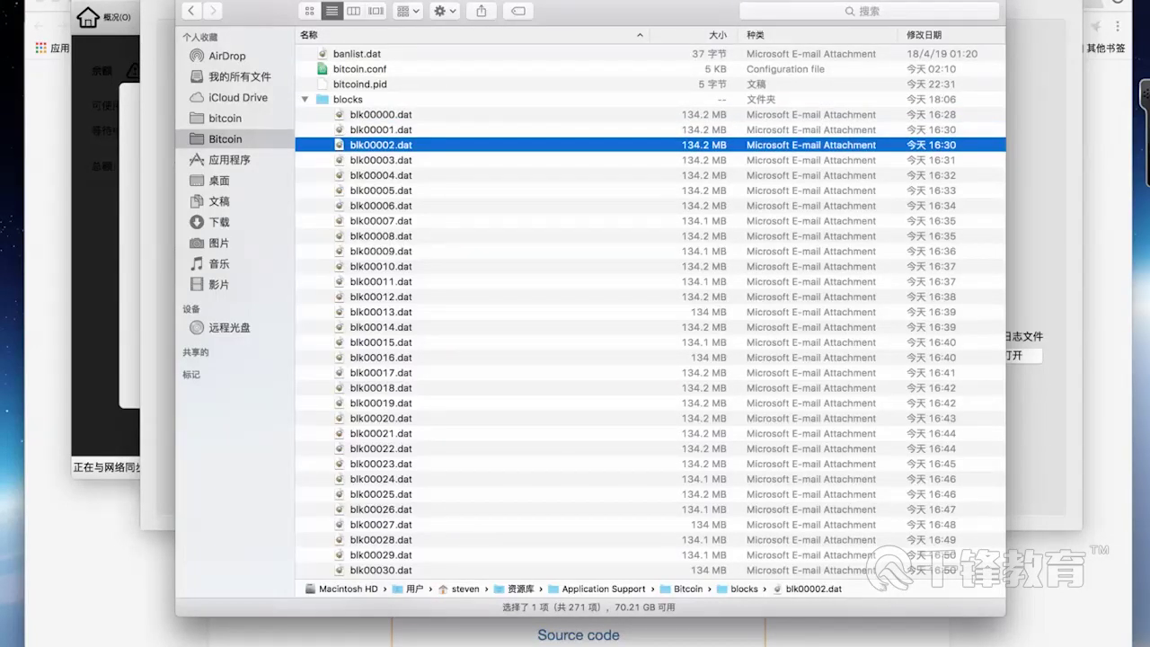
pyautogui.click(381, 159)
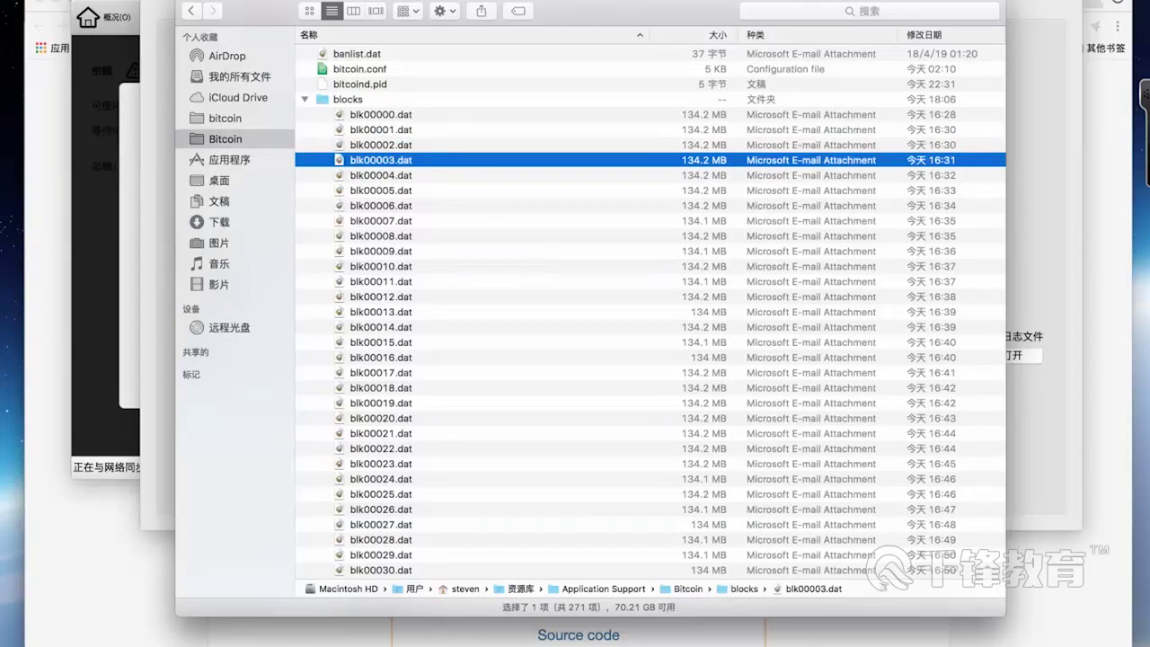
pyautogui.click(381, 114)
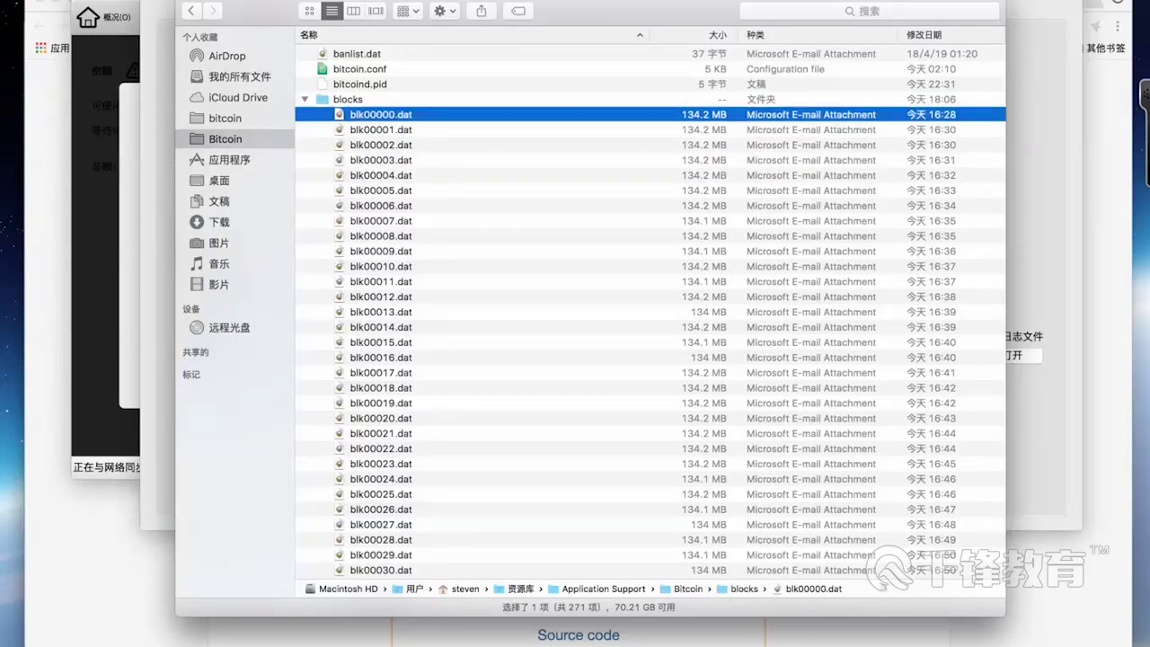
pyautogui.click(380, 129)
pyautogui.click(381, 145)
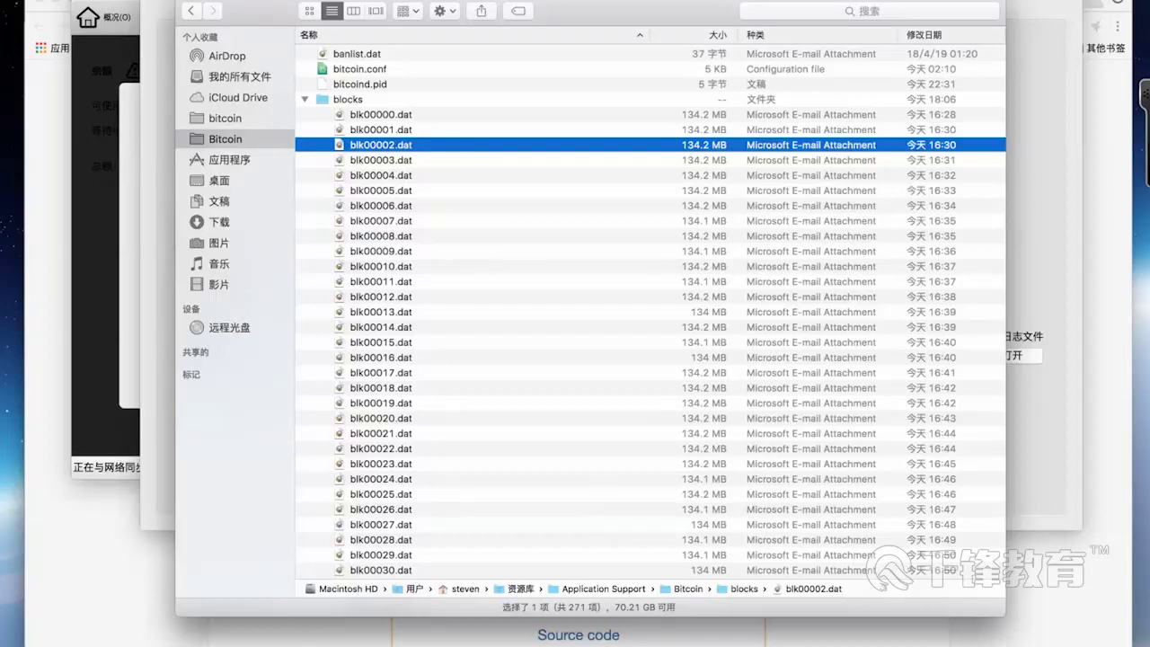
# Look through the remaining blk files inside blocks and collapse the index subfolder that follows them
pyautogui.scroll(-10, 650, 311)
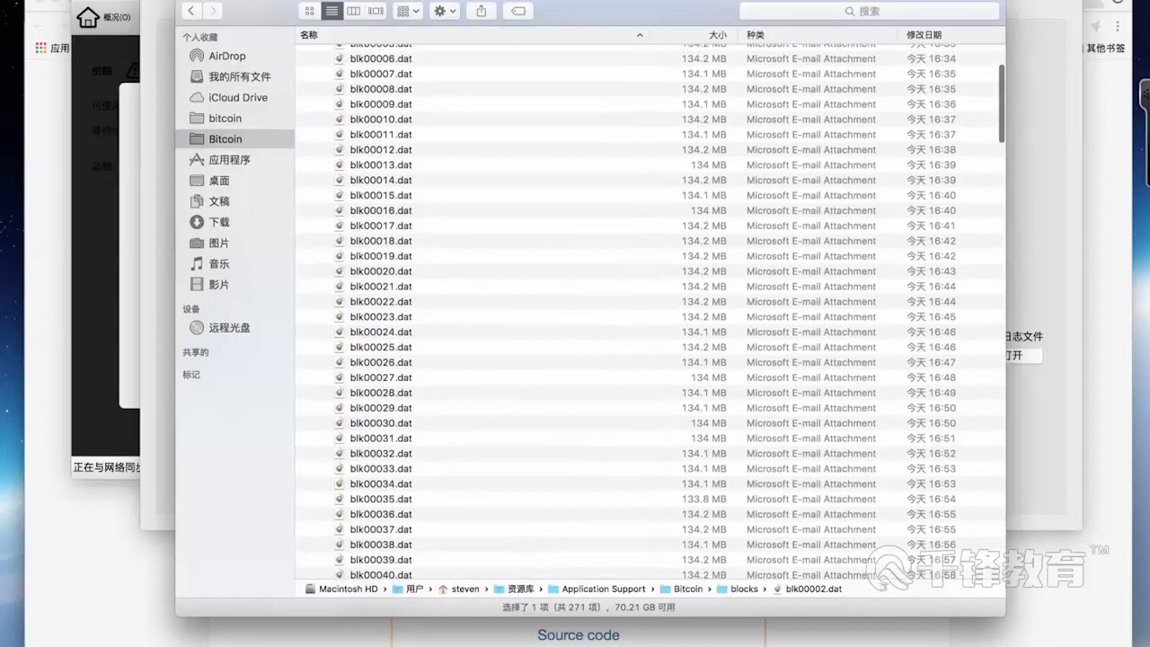
pyautogui.scroll(-20, 651, 311)
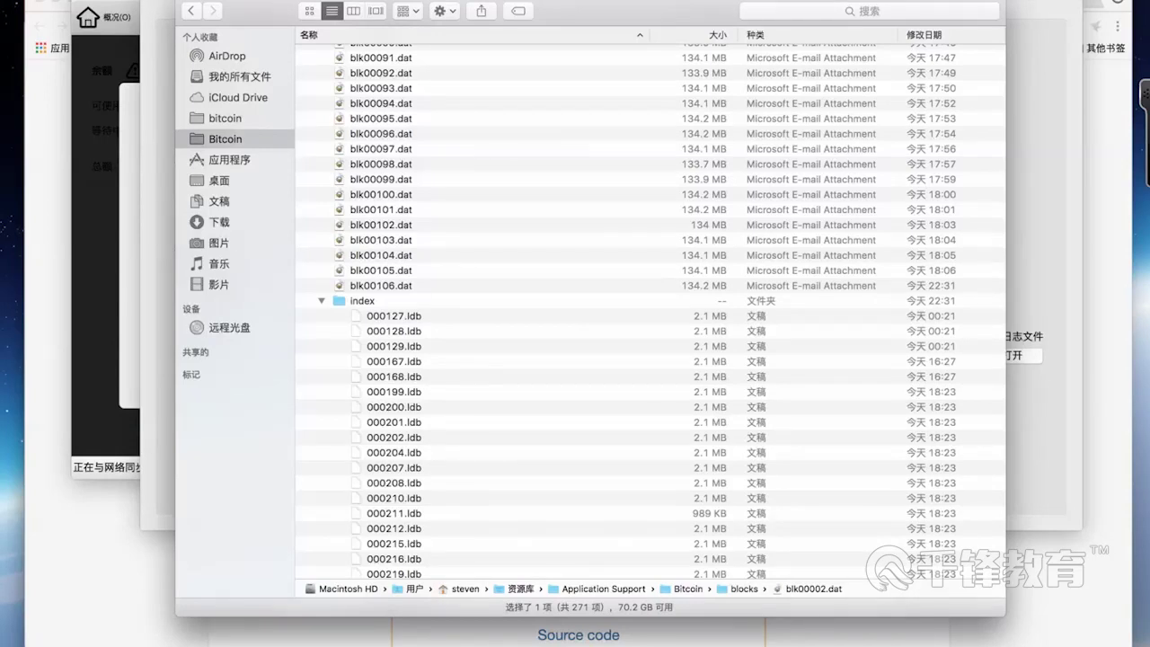
pyautogui.scroll(-2, 650, 311)
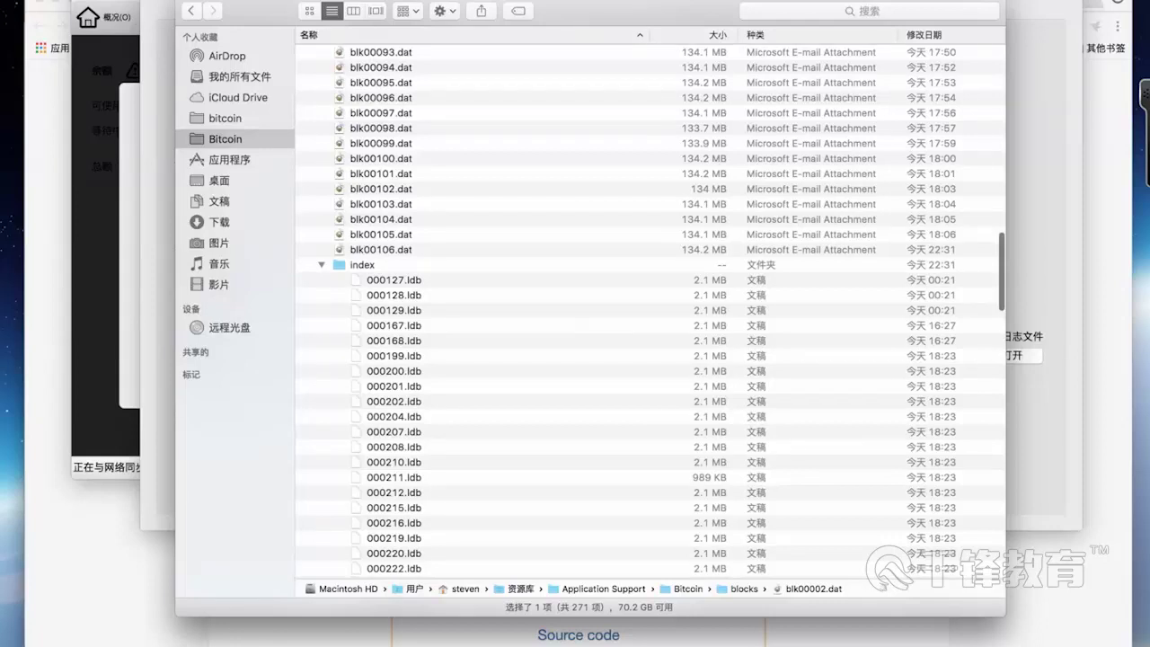
pyautogui.click(320, 264)
# Return to the start of the file listing and select the blocks folder itself
pyautogui.scroll(3, 650, 311)
pyautogui.scroll(15, 651, 310)
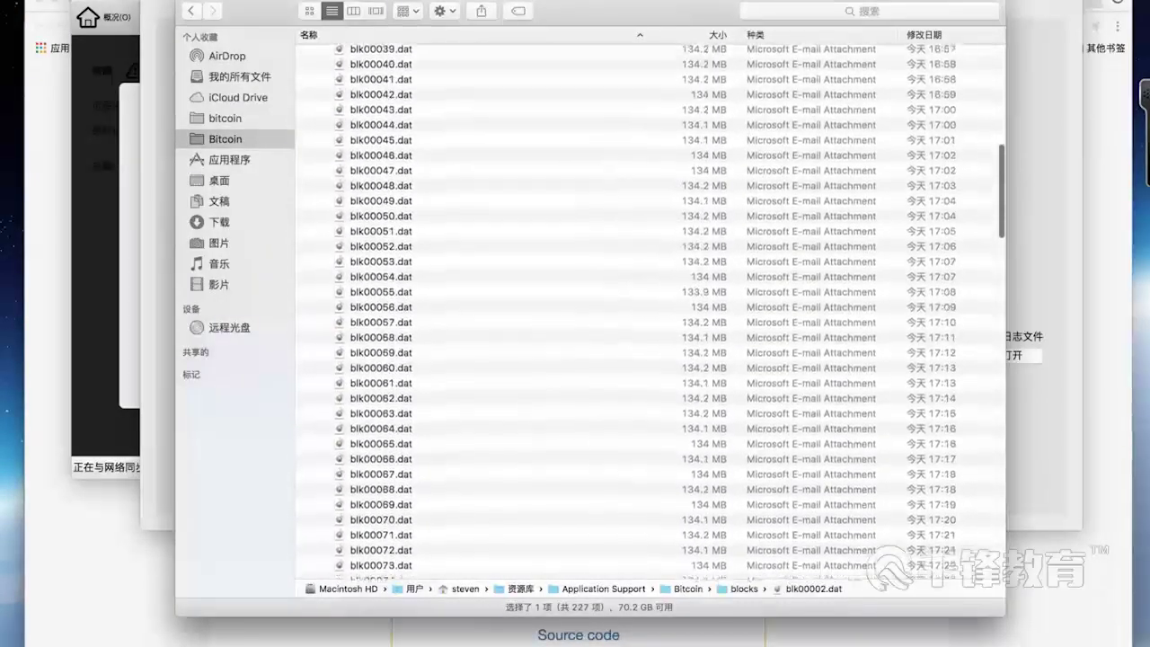
pyautogui.scroll(10, 650, 311)
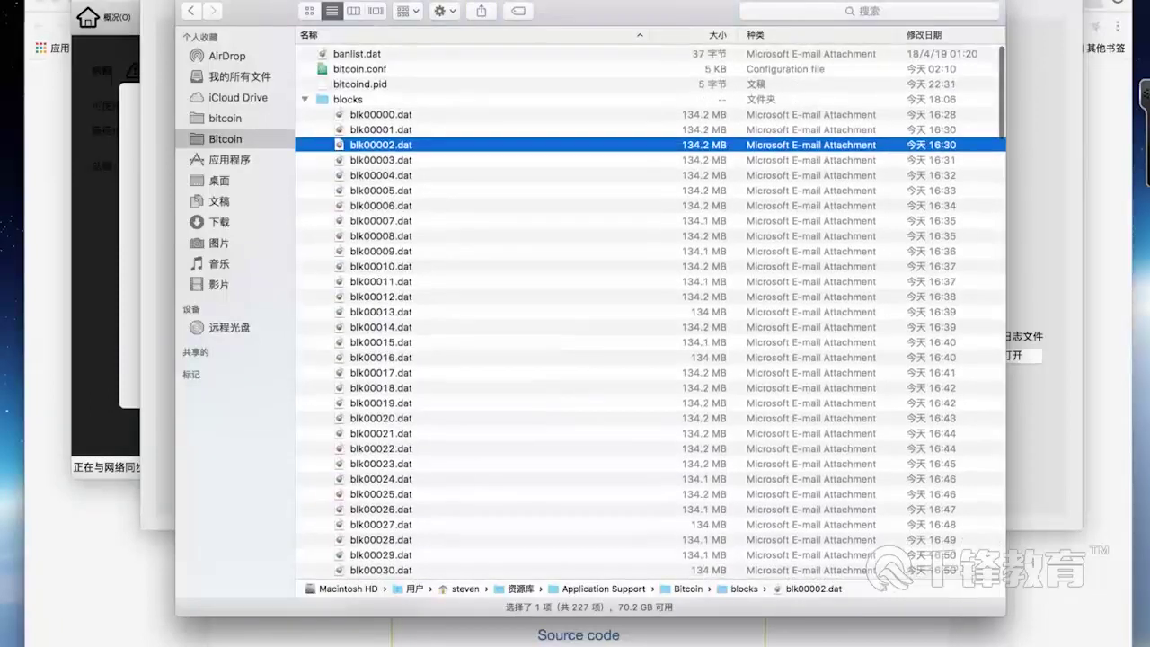
pyautogui.press('Up')
pyautogui.press('Up')
pyautogui.press('Up')
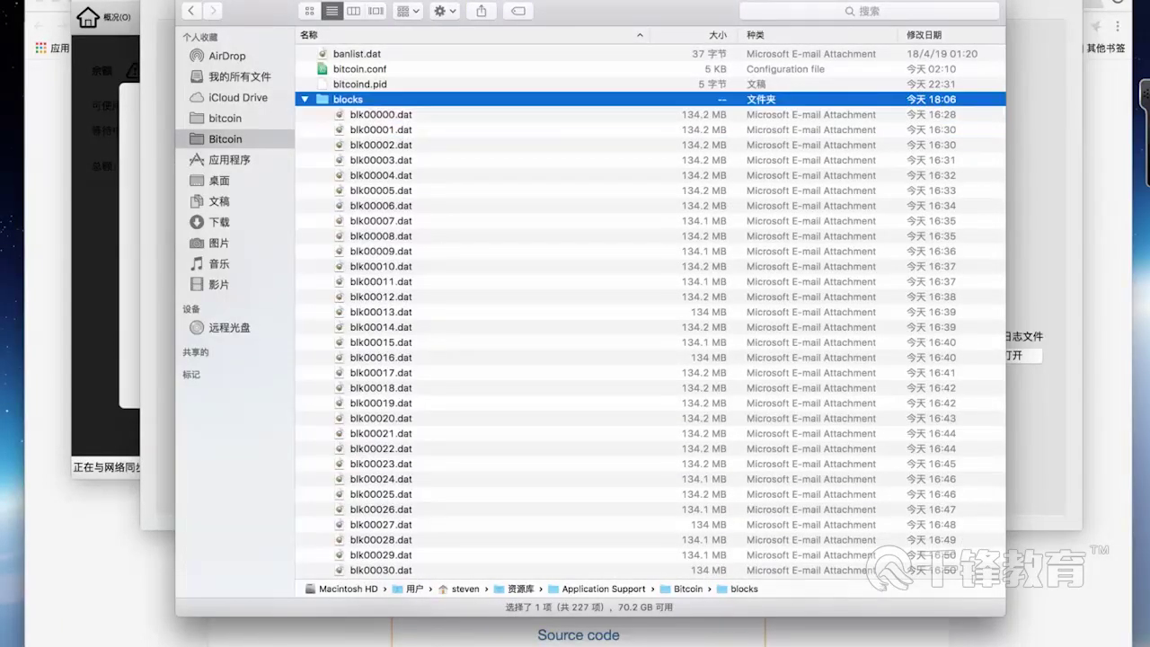
# Expand the index subfolder inside blocks to check its first file, 000127.ldb, and select the last block file, blk00106.dat
pyautogui.scroll(-5, 650, 311)
pyautogui.scroll(-15, 650, 311)
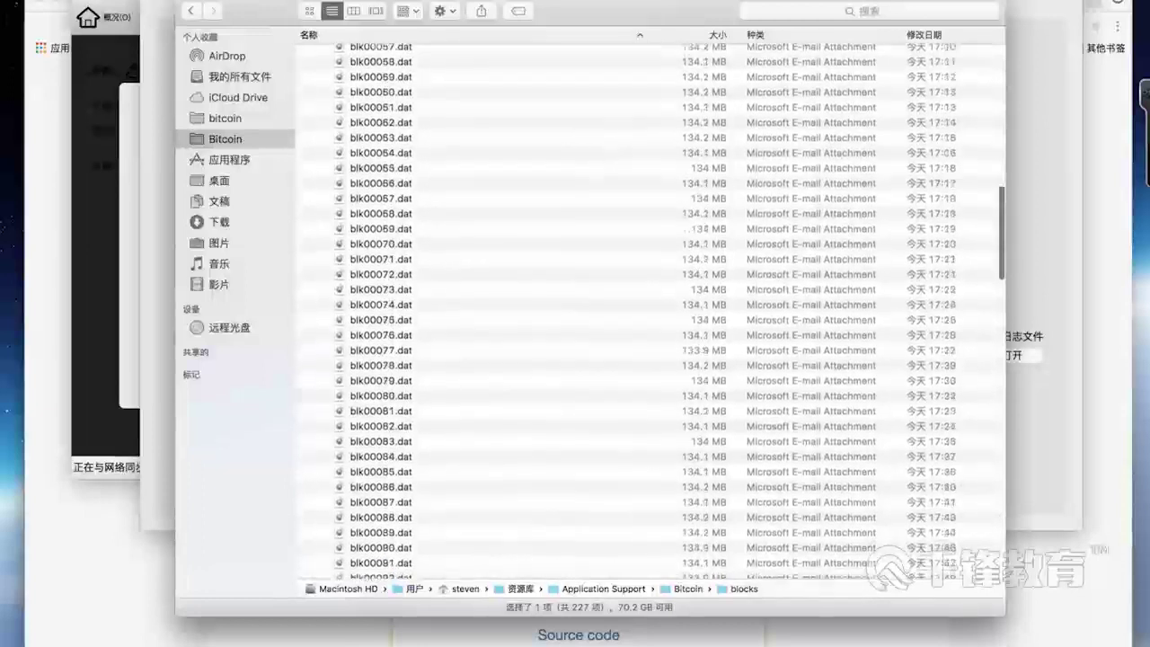
pyautogui.scroll(-2, 651, 311)
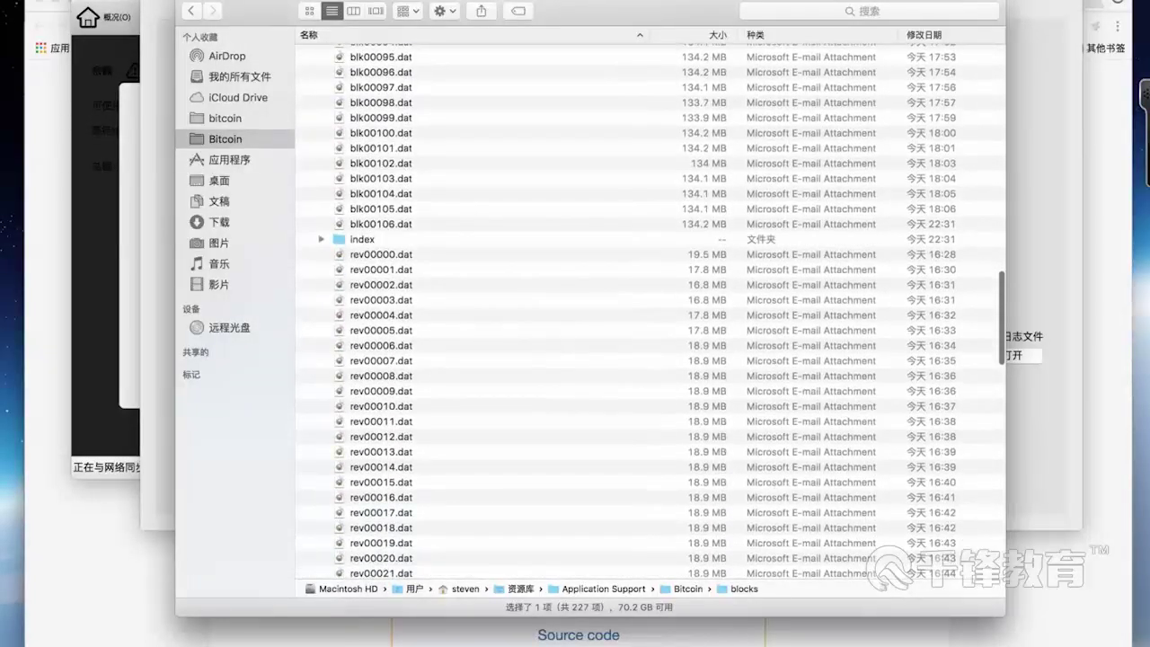
pyautogui.click(321, 239)
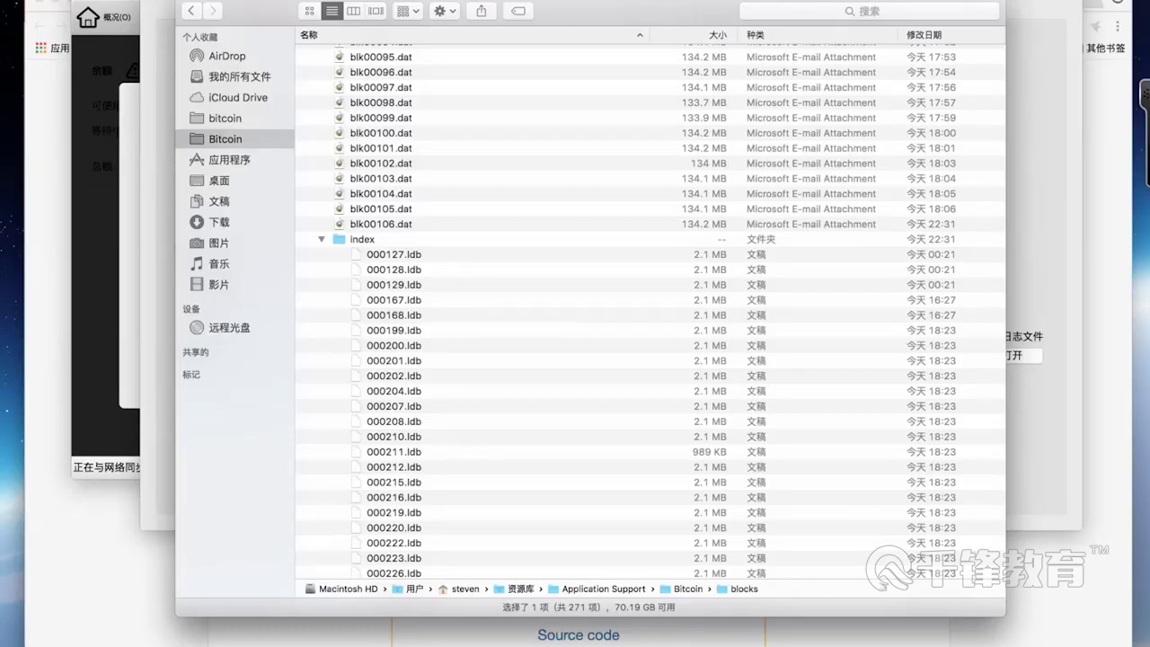
pyautogui.click(393, 254)
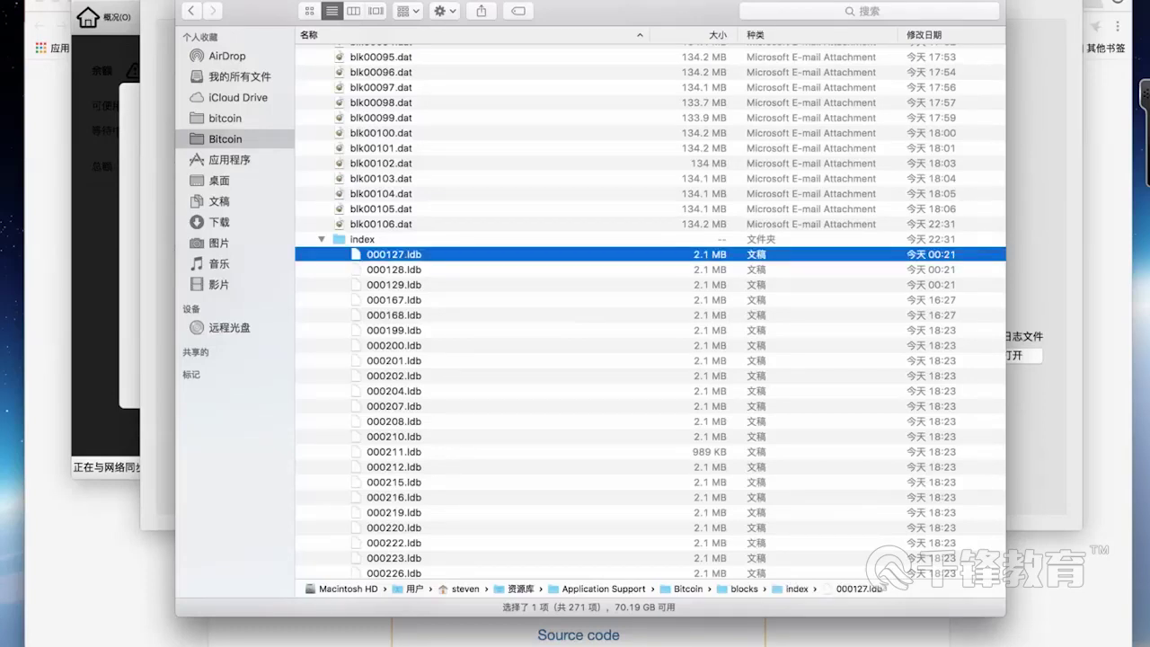
pyautogui.press('Up')
pyautogui.press('Up')
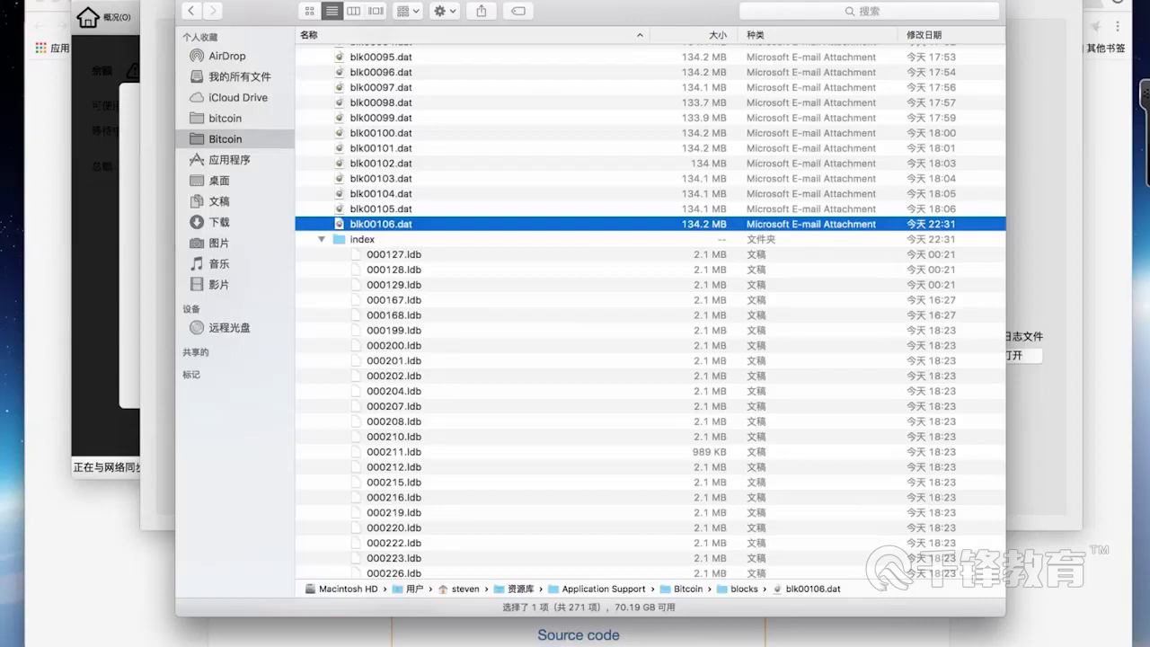
# Collapse the index subfolder and look through the rev files inside blocks, starting from rev00000.dat
pyautogui.scroll(-1, 650, 312)
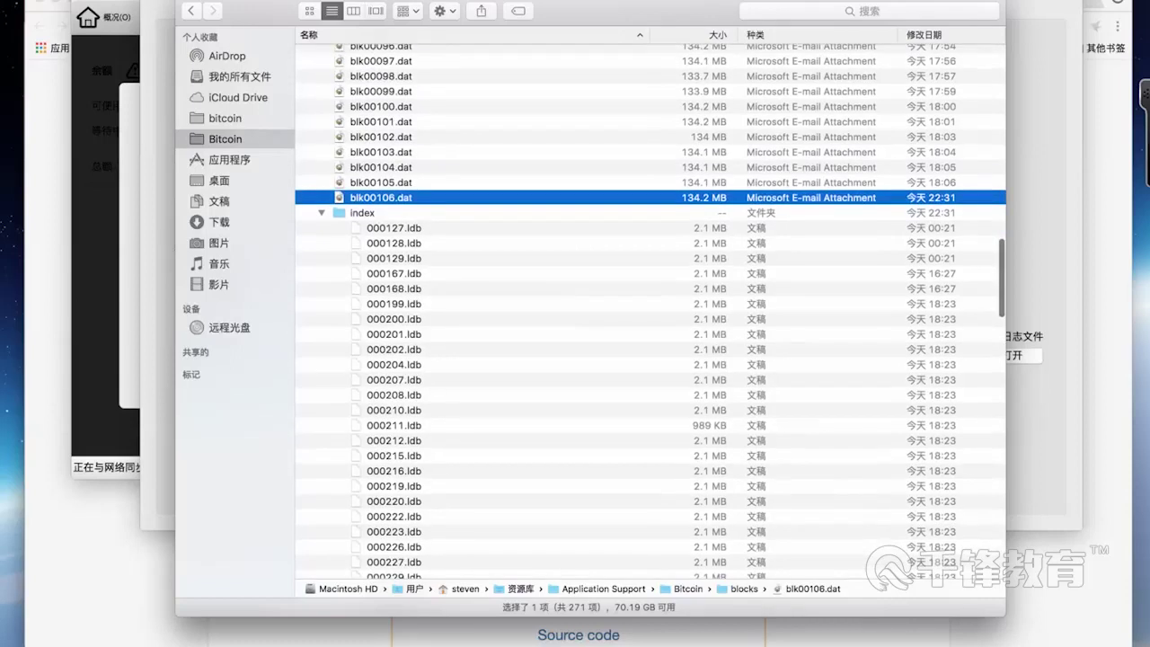
pyautogui.click(321, 213)
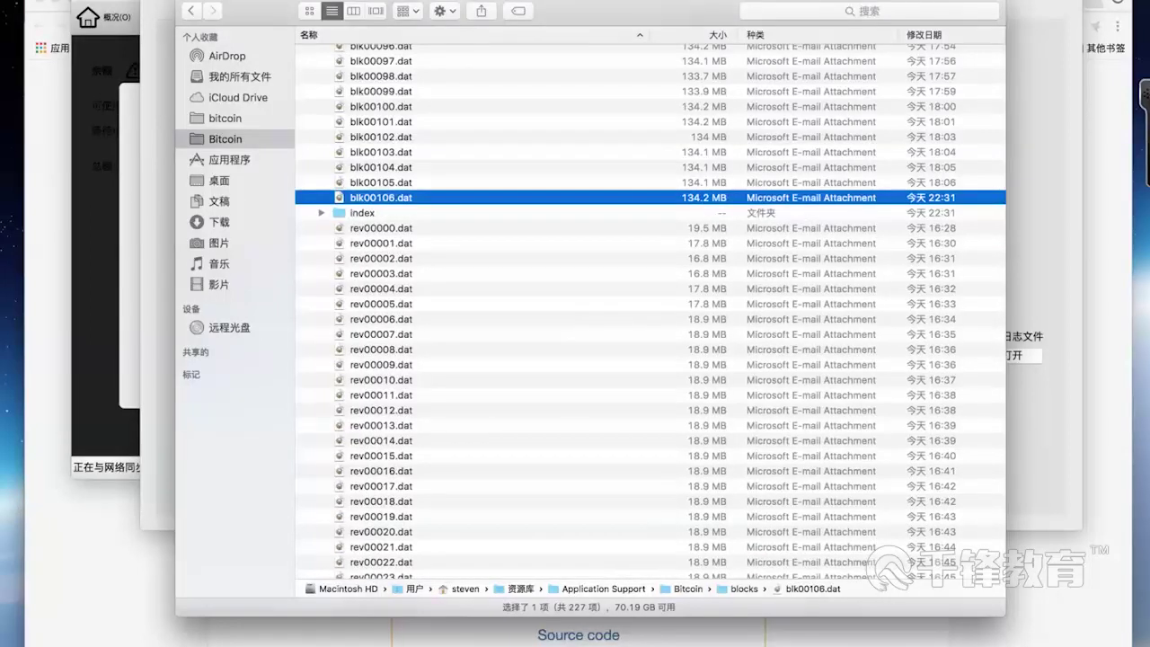
pyautogui.click(380, 228)
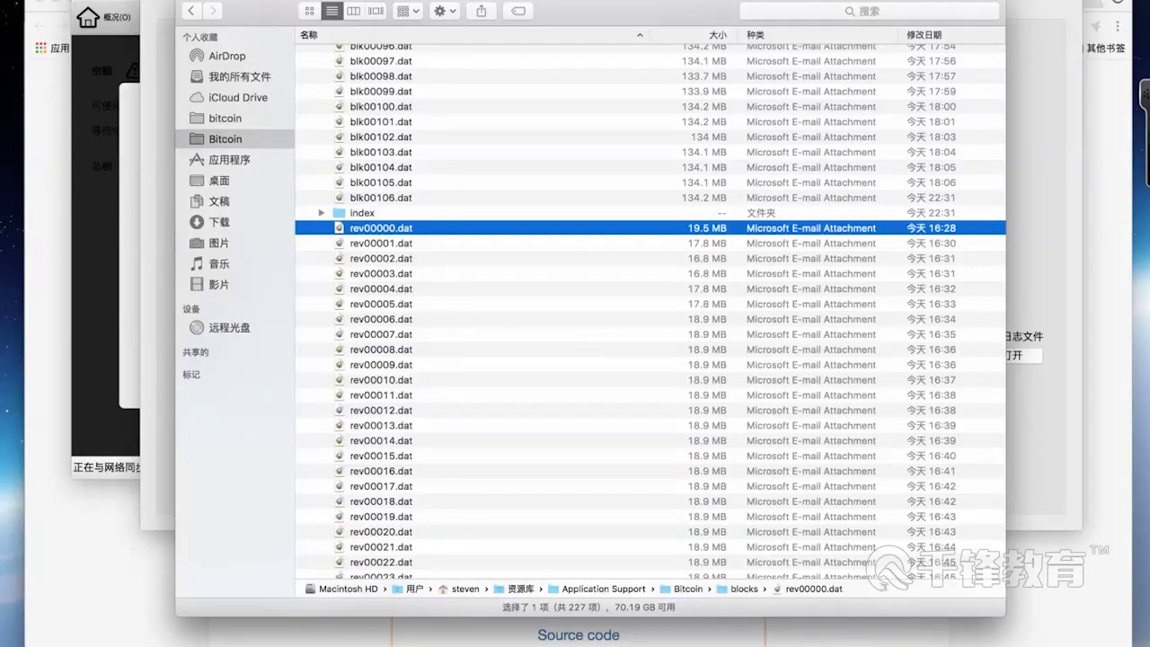
pyautogui.scroll(-1, 650, 314)
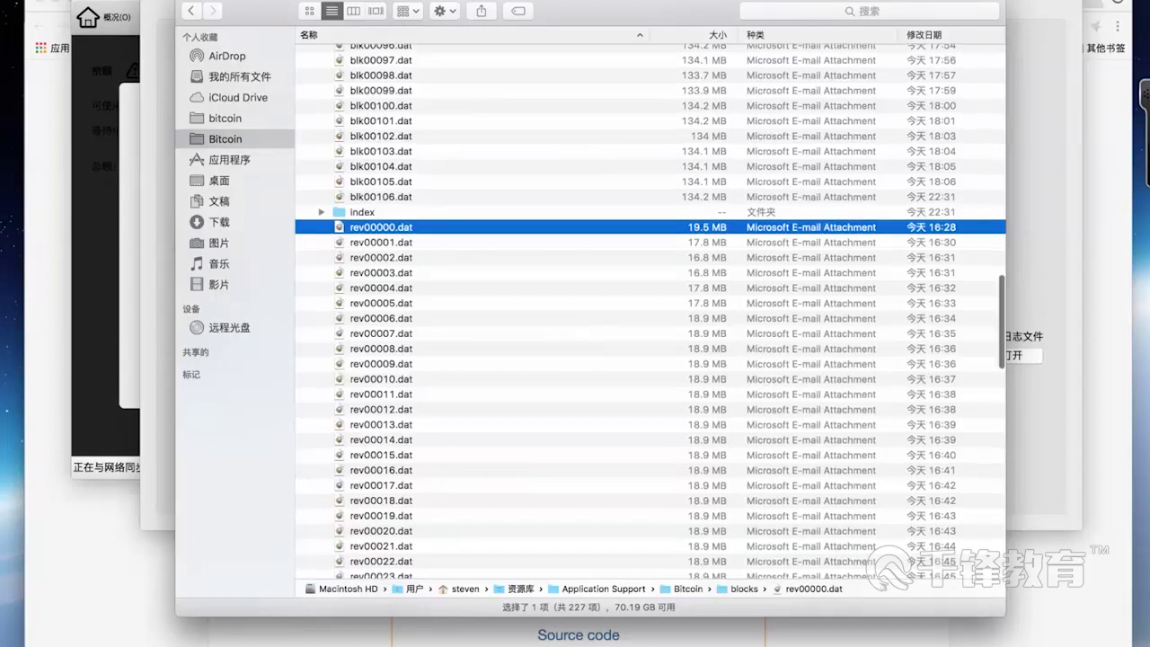
pyautogui.scroll(-15, 650, 314)
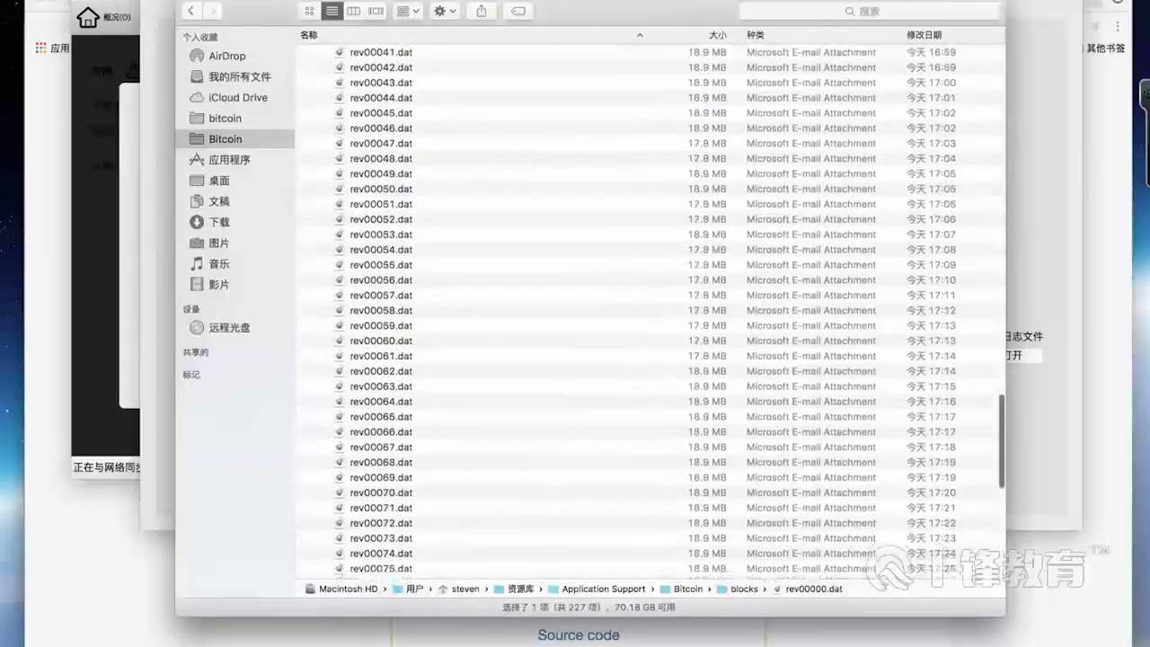
pyautogui.scroll(-15, 650, 314)
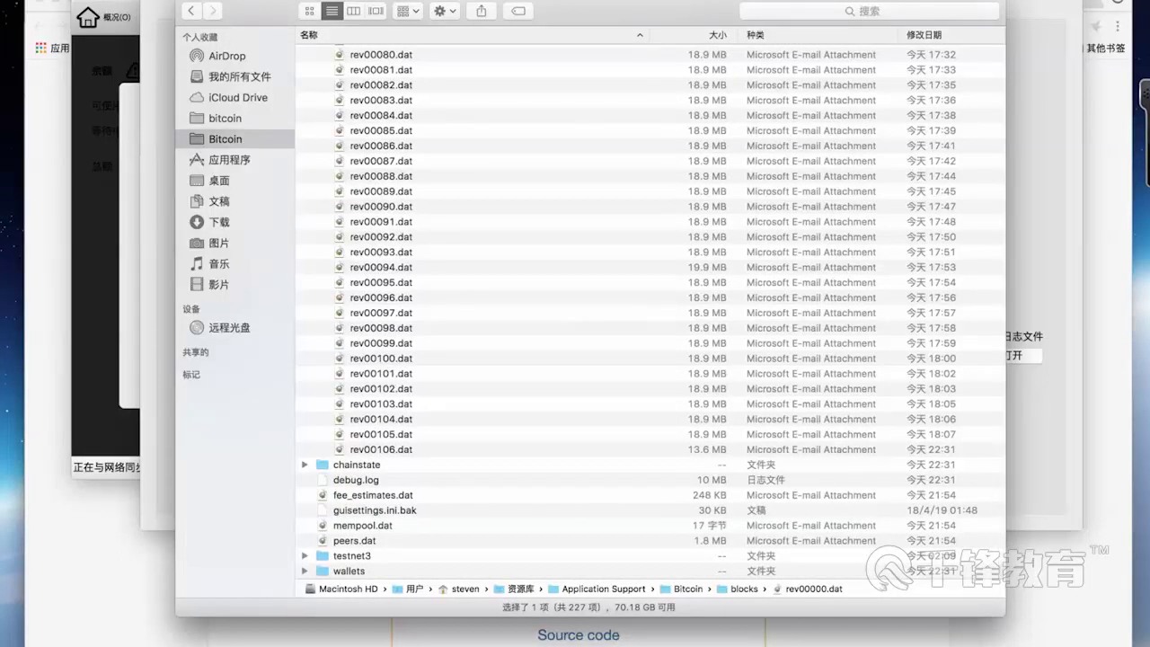
# Expand the chainstate folder and select its first database file, 001198.ldb
pyautogui.scroll(-1, 650, 315)
pyautogui.click(304, 464)
pyautogui.scroll(-4, 650, 310)
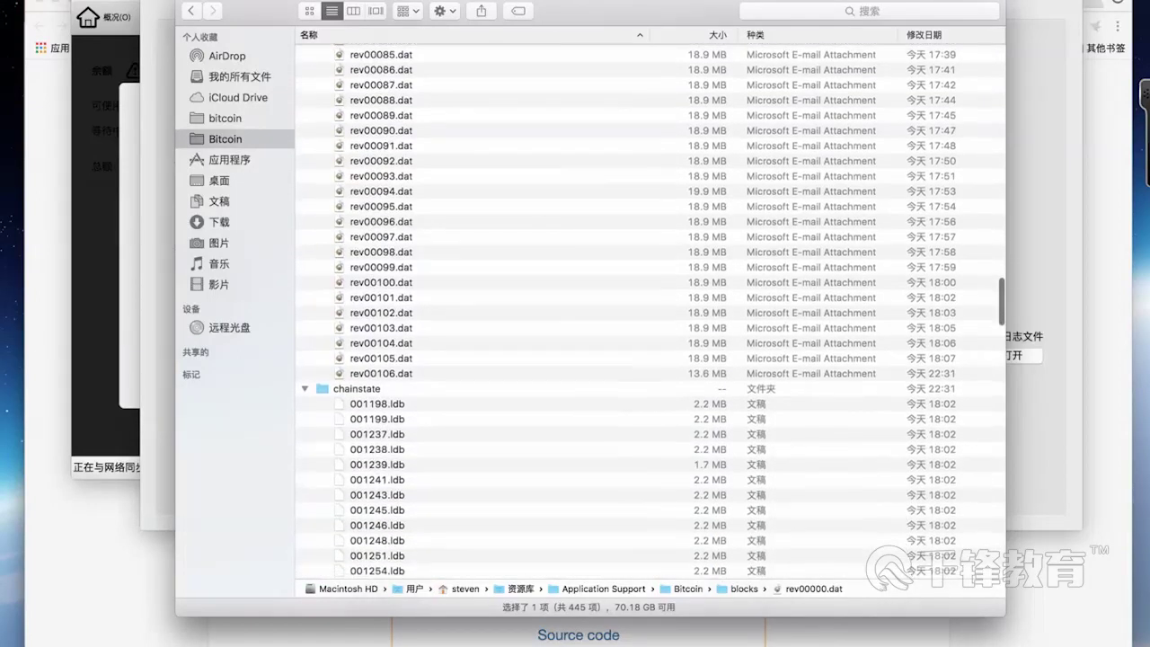
pyautogui.click(377, 320)
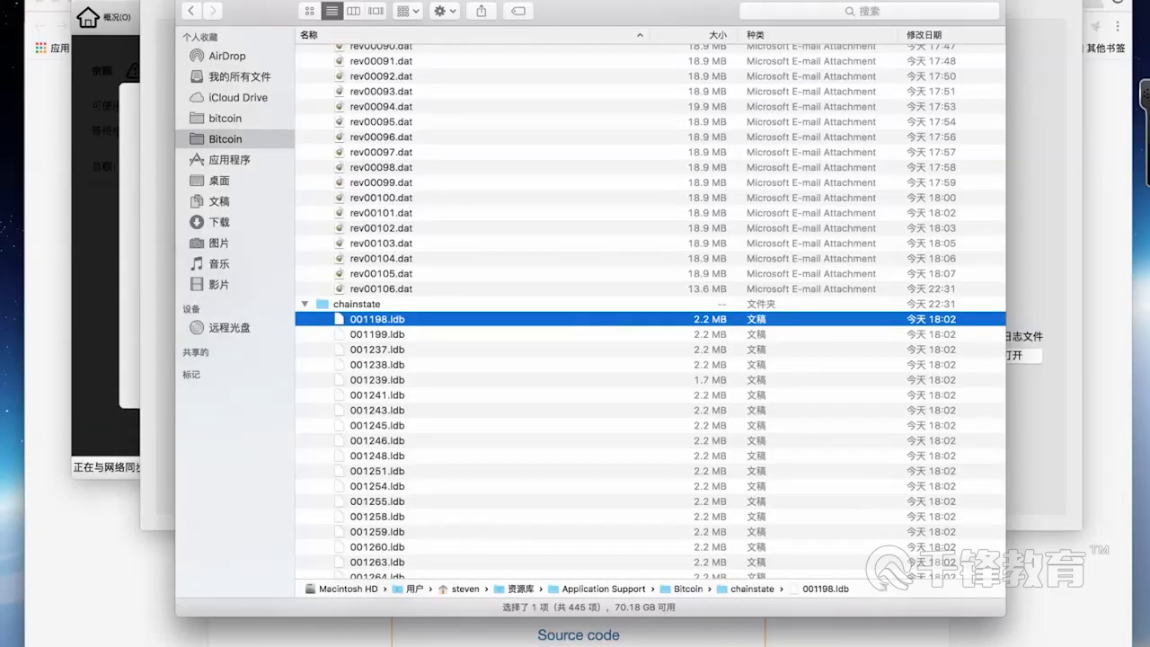
# Go back to the blocks folder and expand its index subfolder to view the .ldb files
pyautogui.scroll(20, 650, 311)
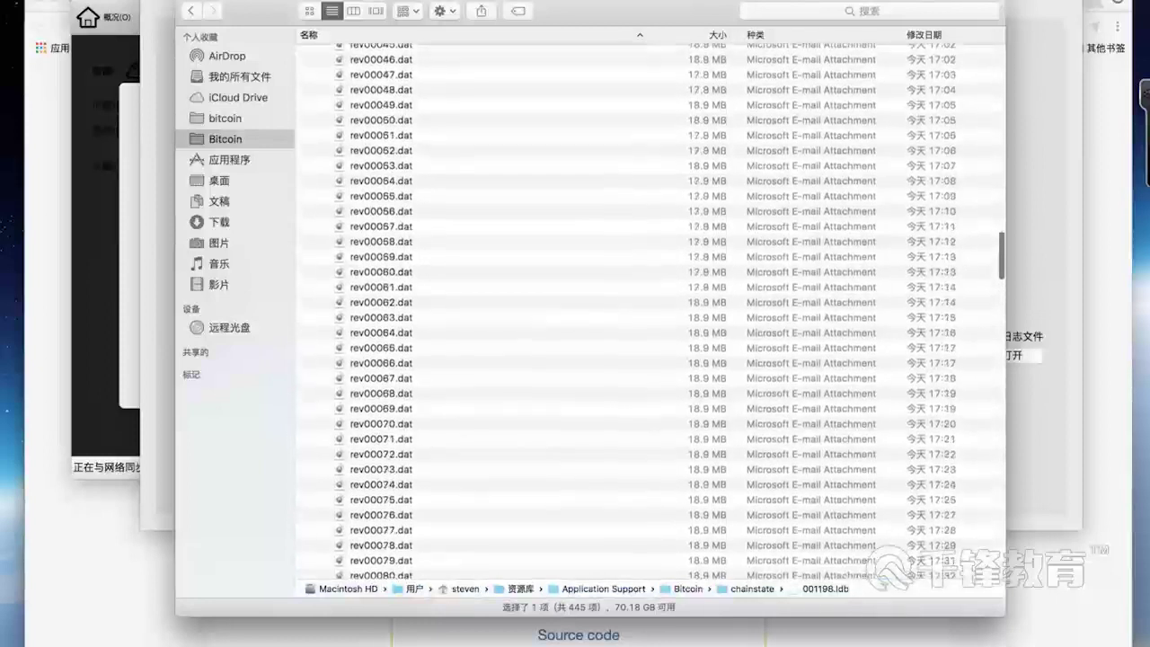
pyautogui.scroll(8, 650, 311)
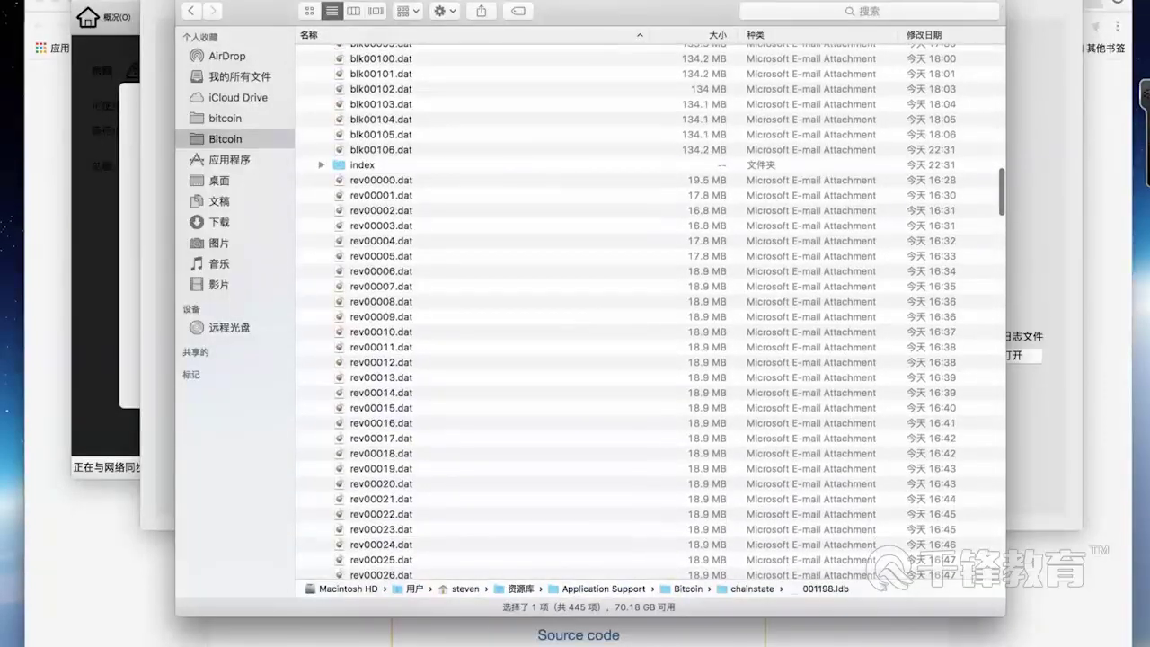
pyautogui.click(320, 164)
pyautogui.scroll(-16, 651, 310)
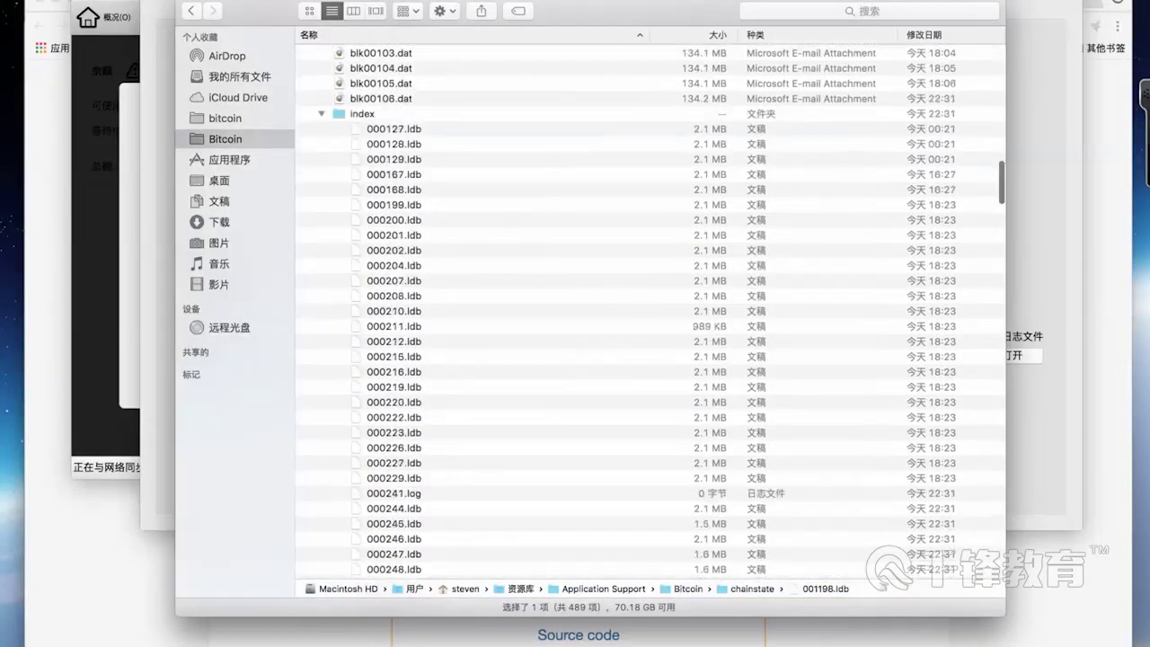
# Return to the .ldb files in the chainstate folder and select 001237.ldb
pyautogui.scroll(-20, 650, 310)
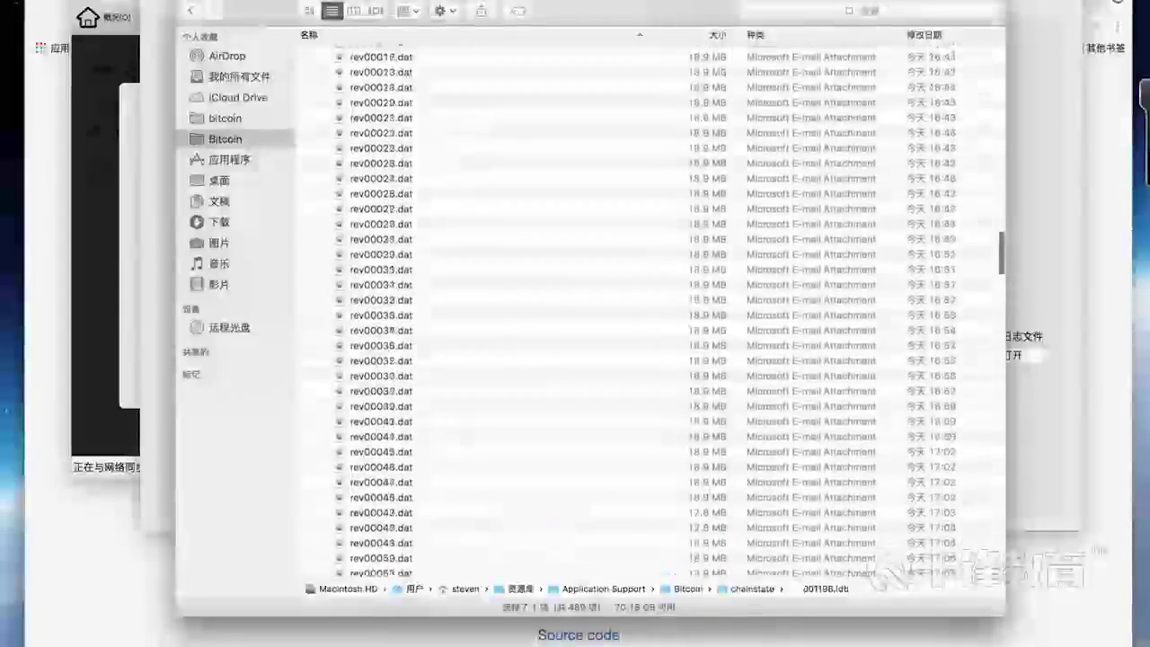
pyautogui.scroll(-6, 650, 311)
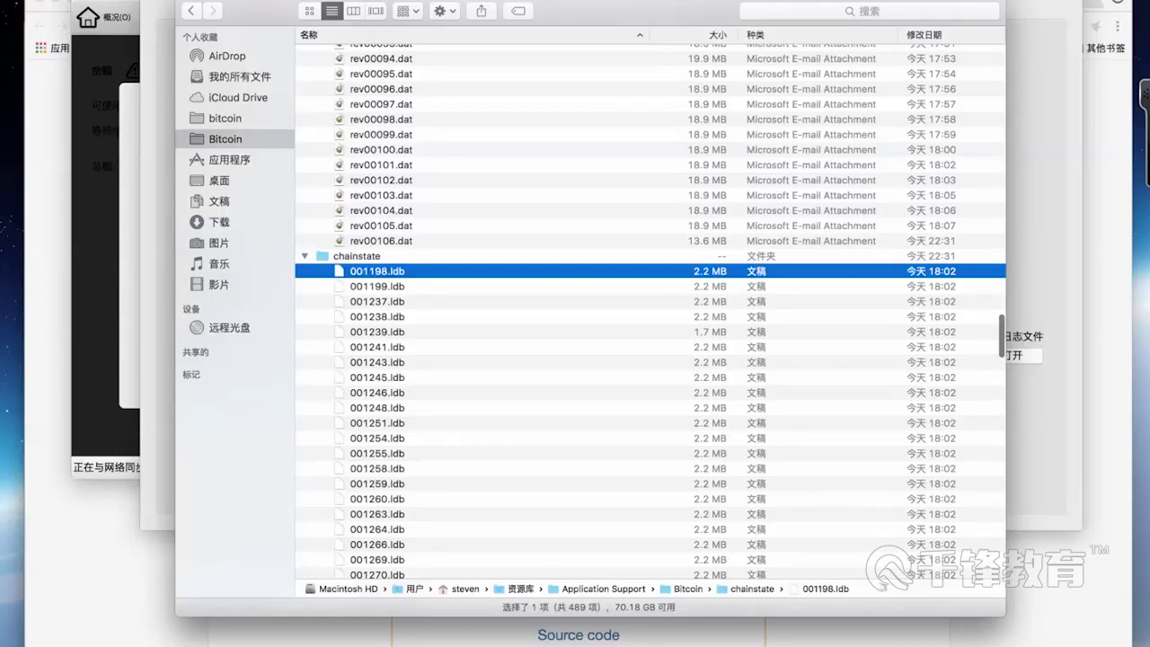
pyautogui.scroll(-2, 651, 310)
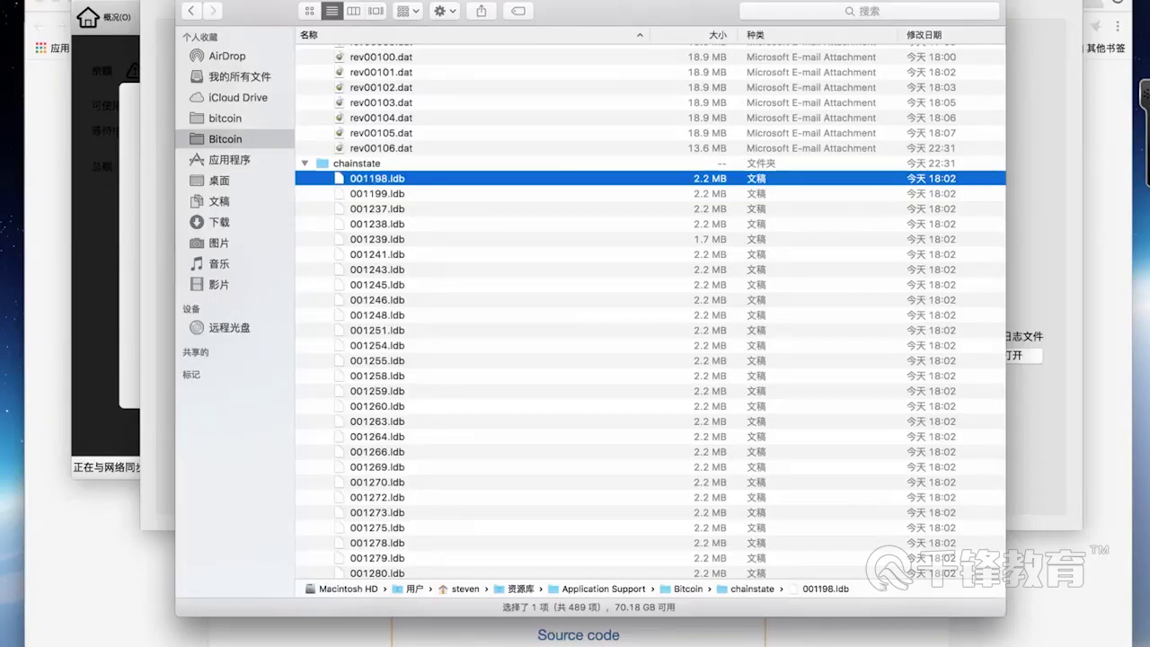
pyautogui.click(377, 208)
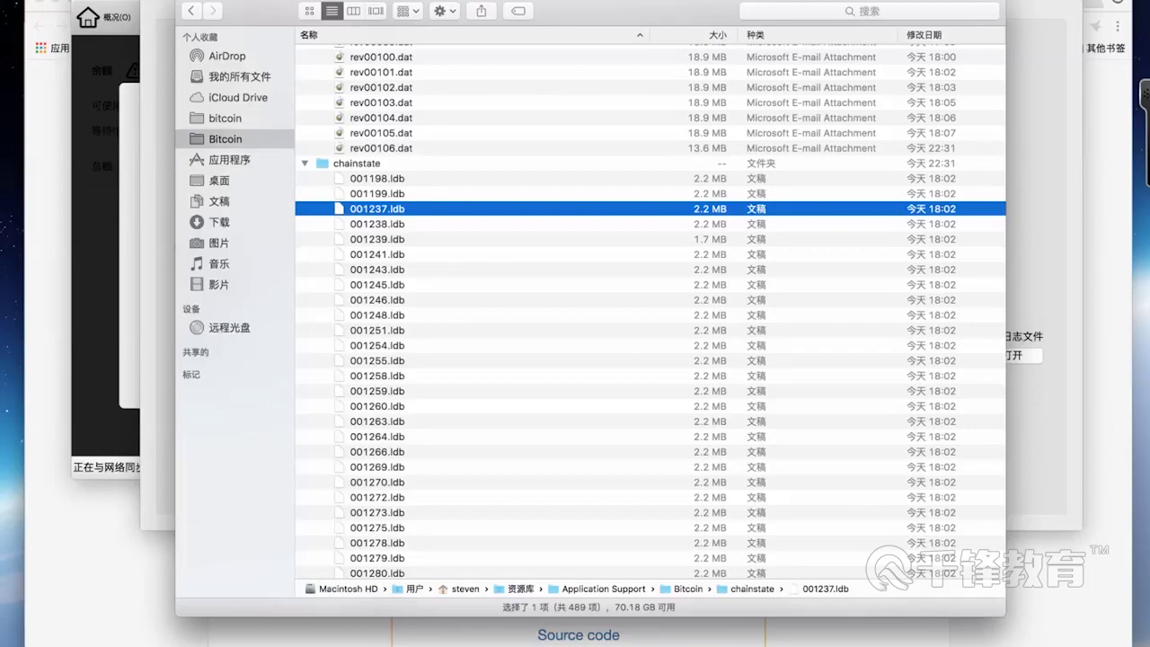